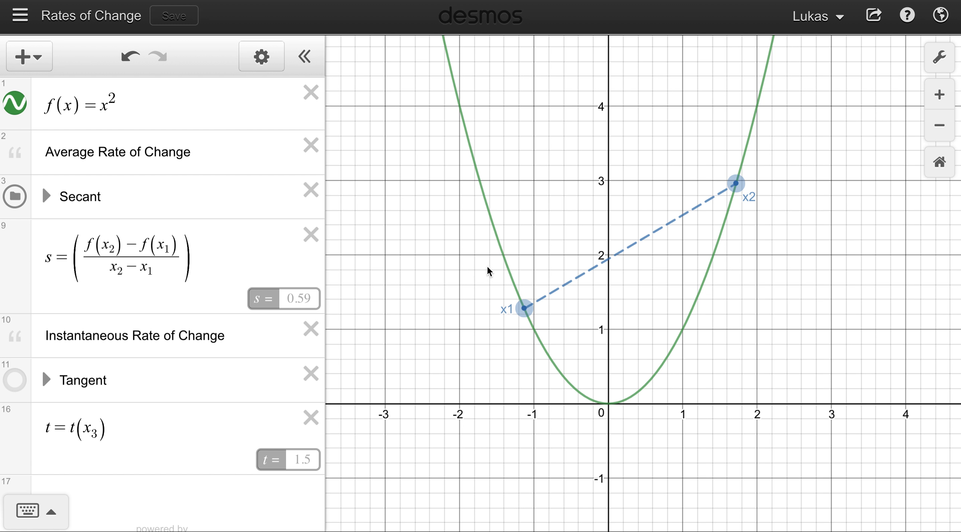
Step: Move the secant's x2 point on the parabola to about 2, with x1 at about −1 and finally about 1
{"action": "left_click_drag", "start_coordinate": [526, 310], "coordinate": [535, 336]}
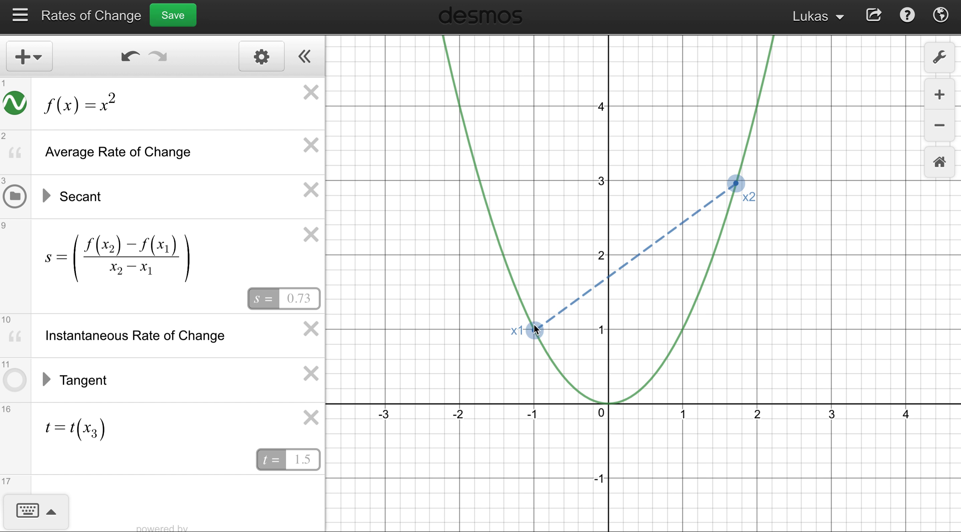
{"action": "left_click_drag", "start_coordinate": [737, 184], "coordinate": [755, 112]}
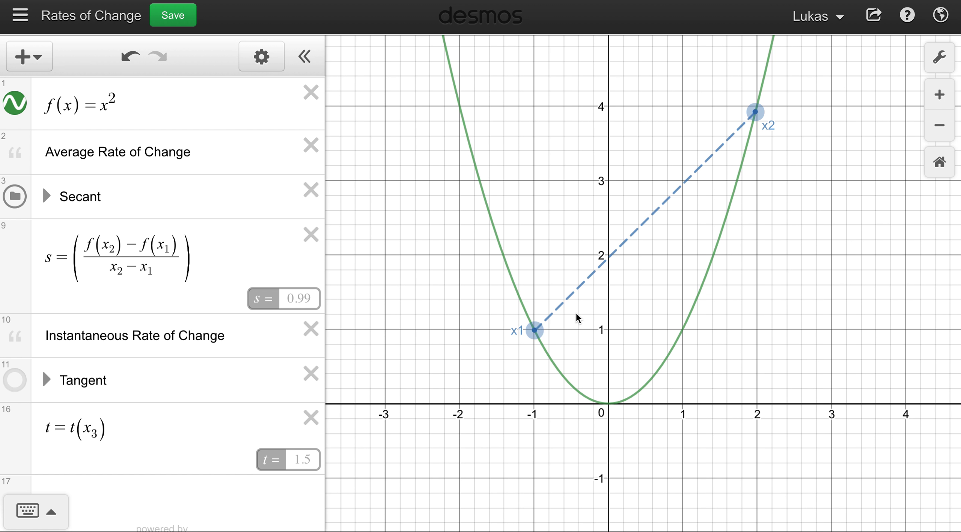
{"action": "left_click_drag", "start_coordinate": [539, 333], "coordinate": [681, 334]}
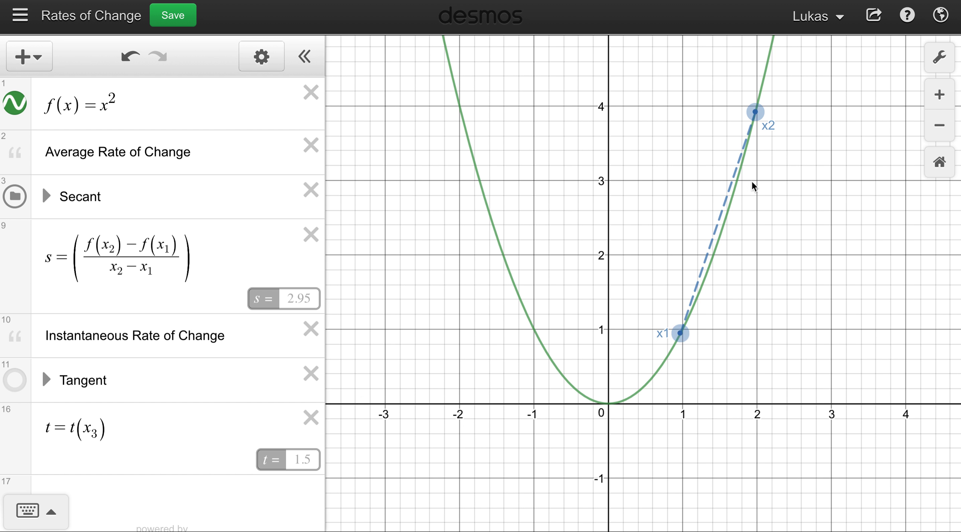
Step: Reposition the secant with x1 at about −2 and x2 at about 1, and level it by moving x1 to about −1
{"action": "left_click_drag", "start_coordinate": [678, 327], "coordinate": [461, 185]}
{"action": "left_click_drag", "start_coordinate": [755, 114], "coordinate": [685, 335]}
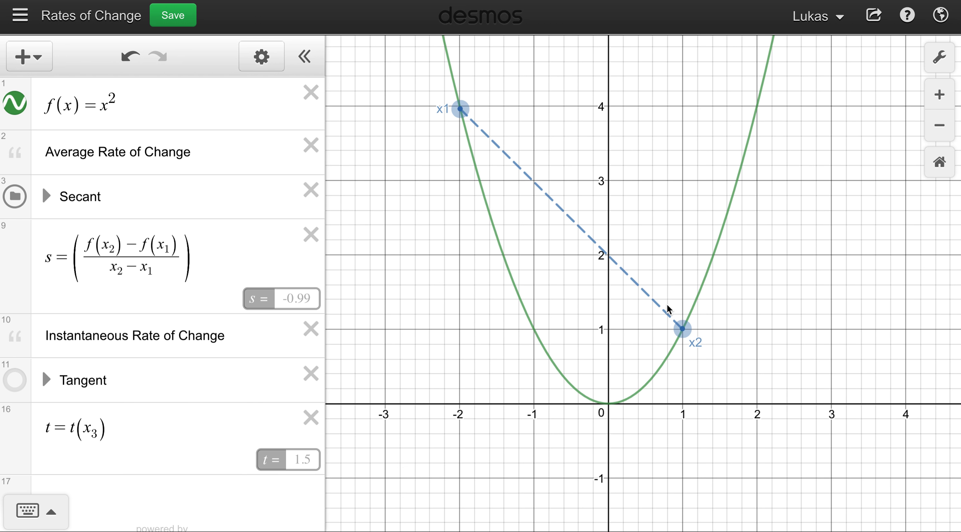
{"action": "left_click_drag", "start_coordinate": [461, 106], "coordinate": [535, 333]}
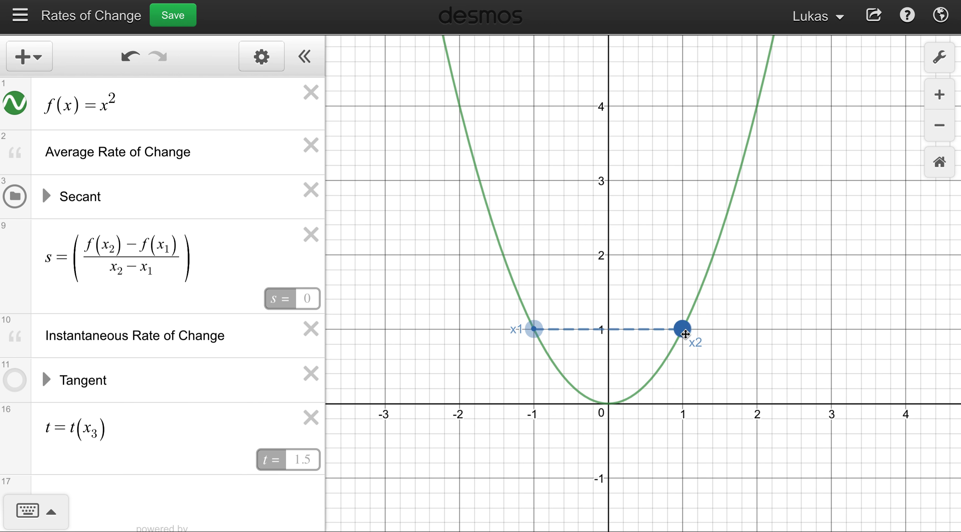
Step: Raise the secant's x2 point to about 1.75, and reset the secant to span from x1 at about −2 to x2 at about 1
{"action": "left_click_drag", "start_coordinate": [688, 330], "coordinate": [739, 173]}
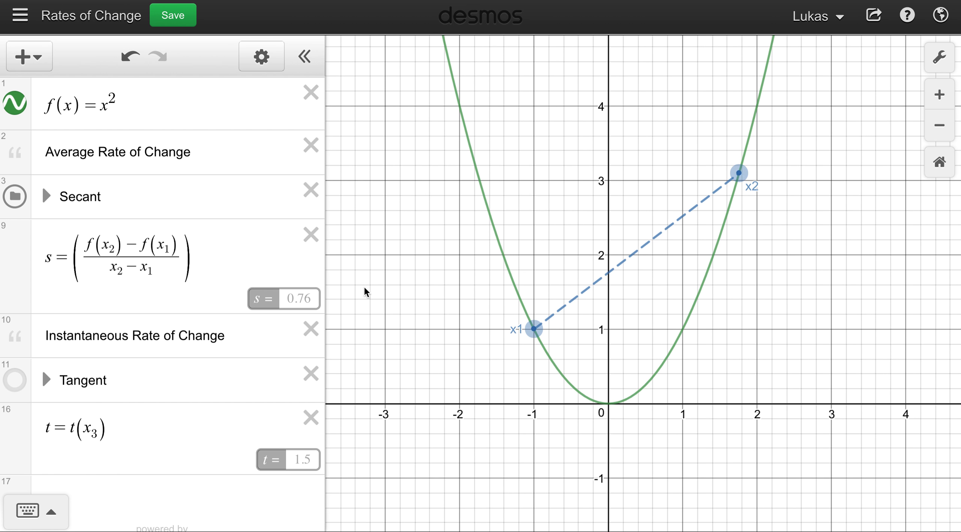
{"action": "left_click_drag", "start_coordinate": [533, 329], "coordinate": [458, 121]}
{"action": "left_click_drag", "start_coordinate": [734, 224], "coordinate": [684, 325]}
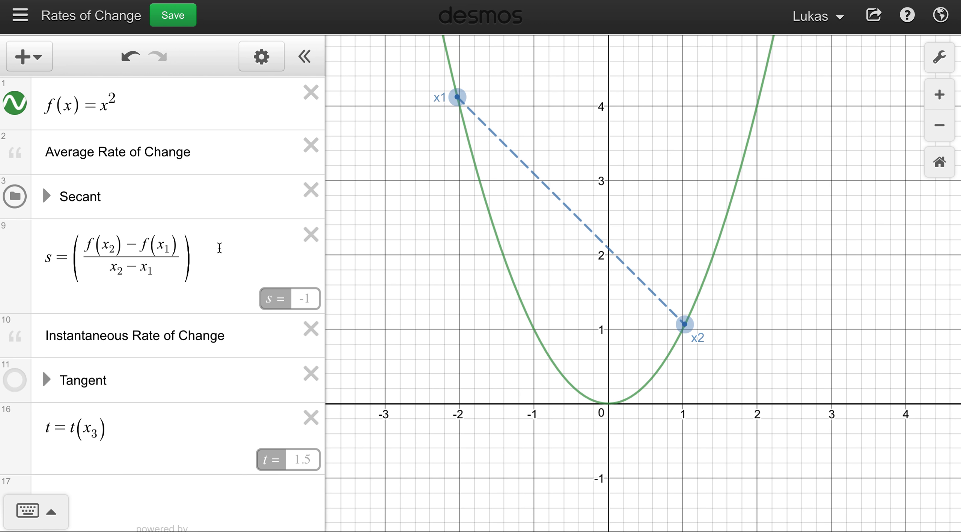
Step: Replace the parabola's expression so that the function reads f(x) = sin x
{"action": "left_click_drag", "start_coordinate": [122, 97], "coordinate": [99, 99]}
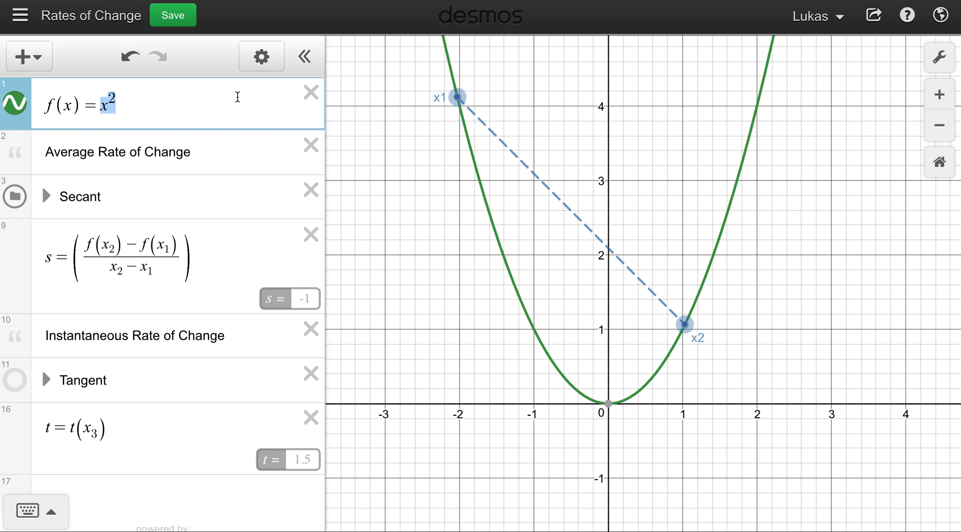
{"action": "type", "text": "sinx"}
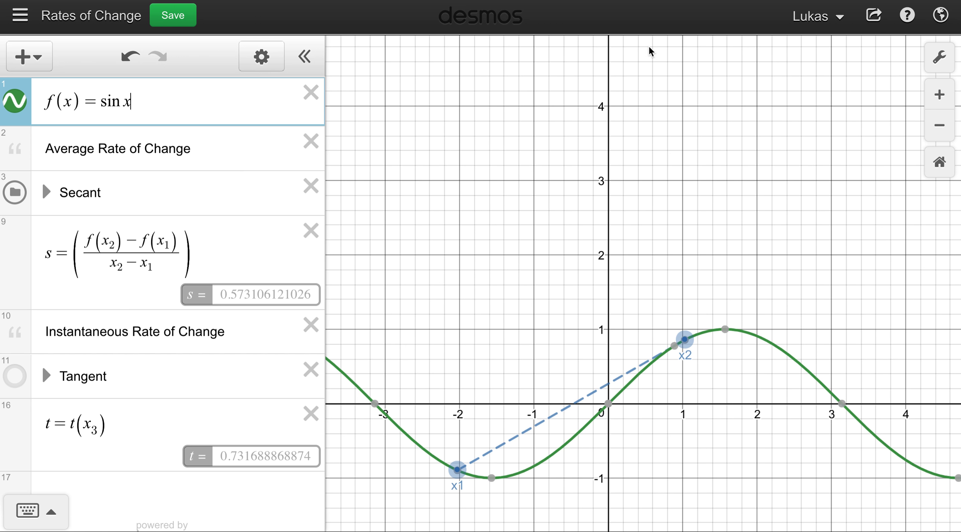
{"action": "left_click_drag", "start_coordinate": [576, 211], "coordinate": [582, 133]}
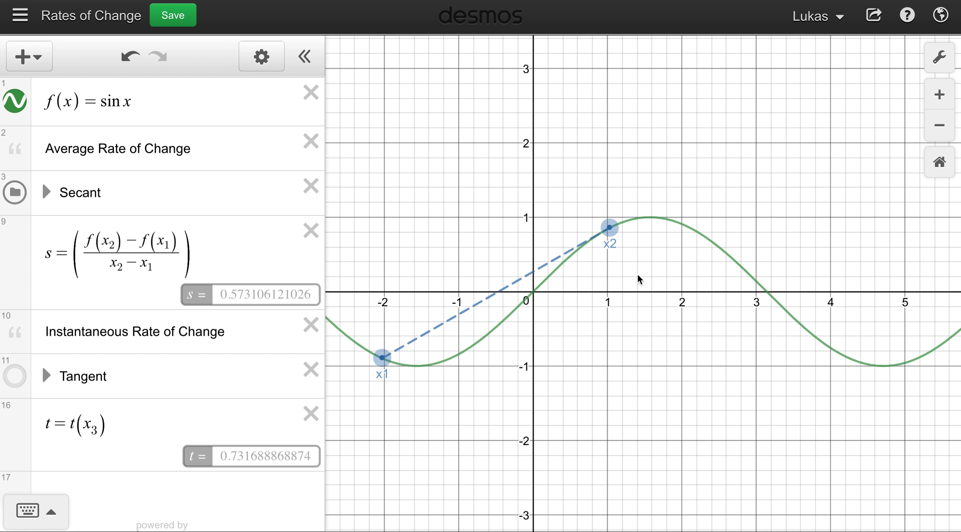
Step: Set the sine curve's secant points to about −1 for x1 and 1 for x2, and bring x1 to the origin
{"action": "left_click_drag", "start_coordinate": [381, 358], "coordinate": [456, 357]}
{"action": "left_click_drag", "start_coordinate": [609, 227], "coordinate": [605, 229]}
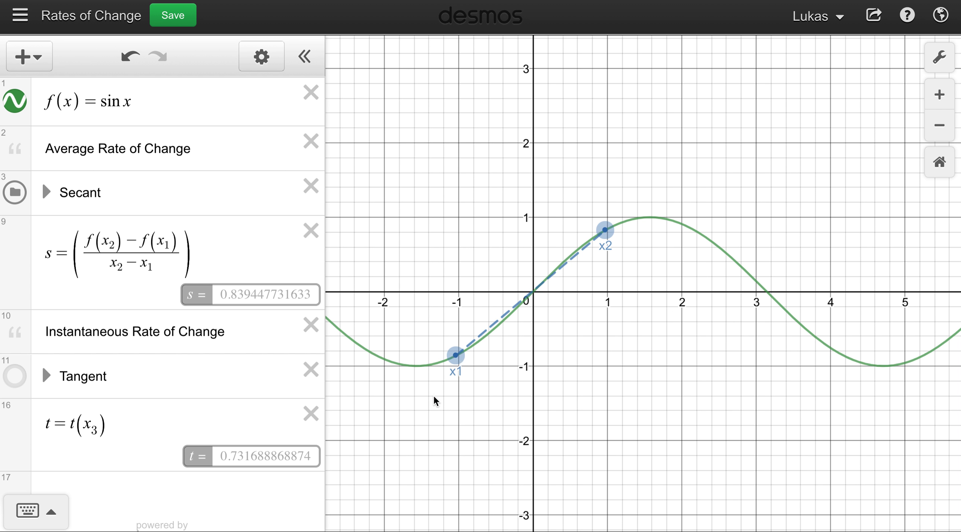
{"action": "left_click_drag", "start_coordinate": [455, 356], "coordinate": [532, 291]}
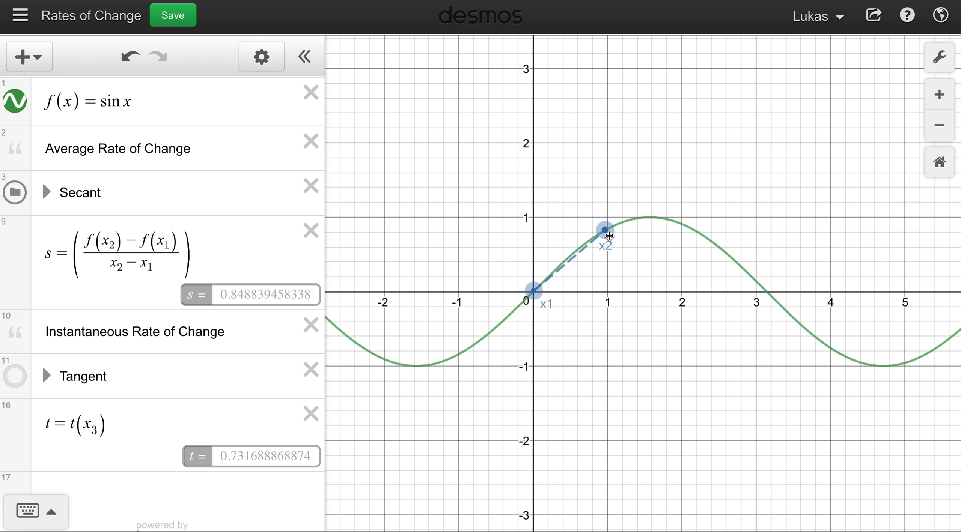
Step: Move x2 to the sine crest near 1.5 and on to the trough near 4.7, and place x1 at about 0.7
{"action": "left_click_drag", "start_coordinate": [607, 232], "coordinate": [646, 218]}
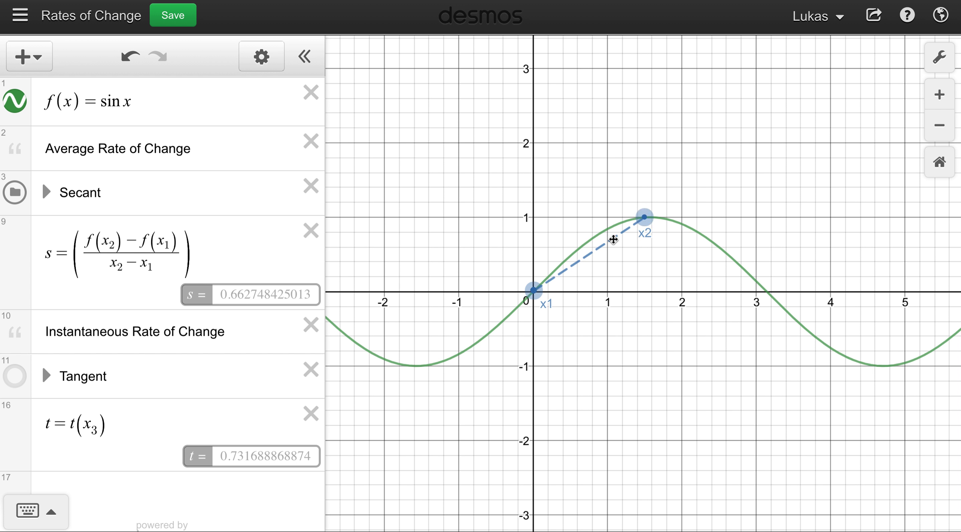
{"action": "left_click_drag", "start_coordinate": [644, 217], "coordinate": [882, 366]}
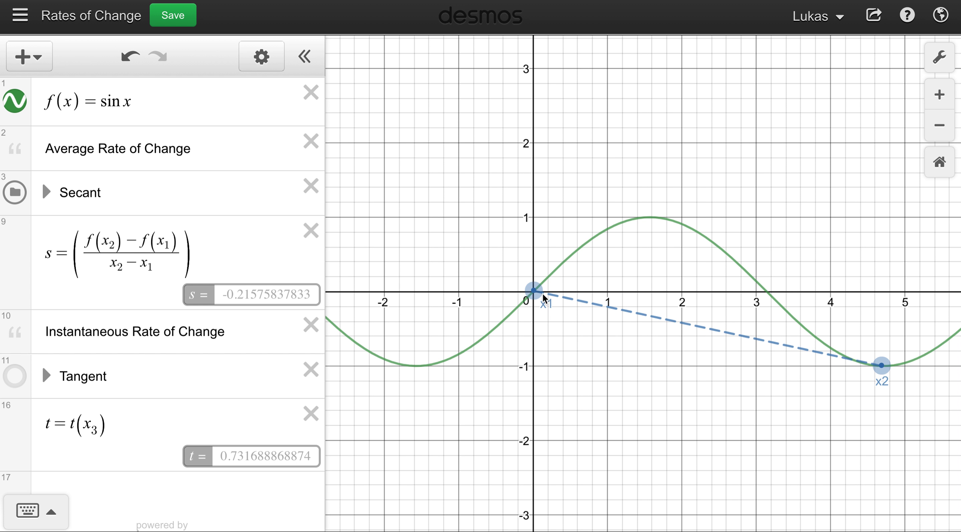
{"action": "left_click_drag", "start_coordinate": [532, 292], "coordinate": [584, 259]}
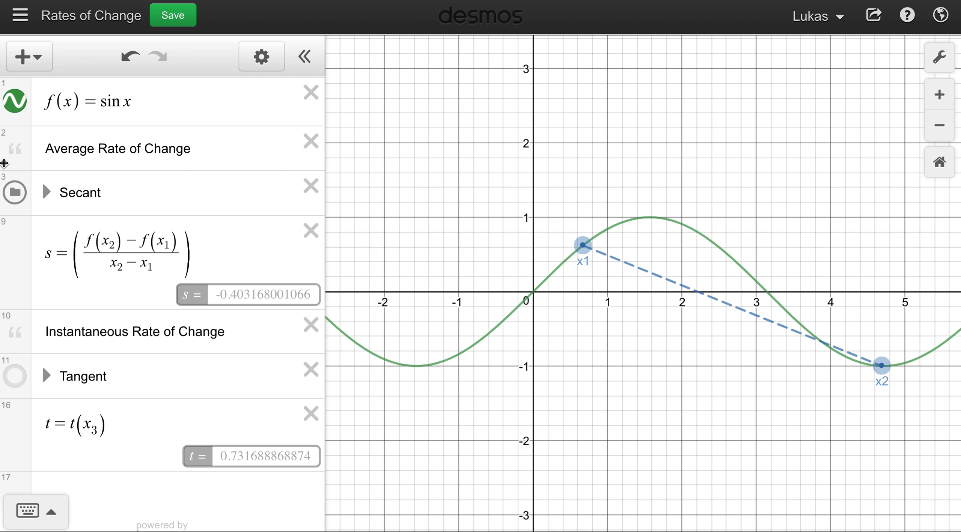
Step: Hide the Secant folder and show the Tangent folder on the graph
{"action": "left_click", "coordinate": [15, 192]}
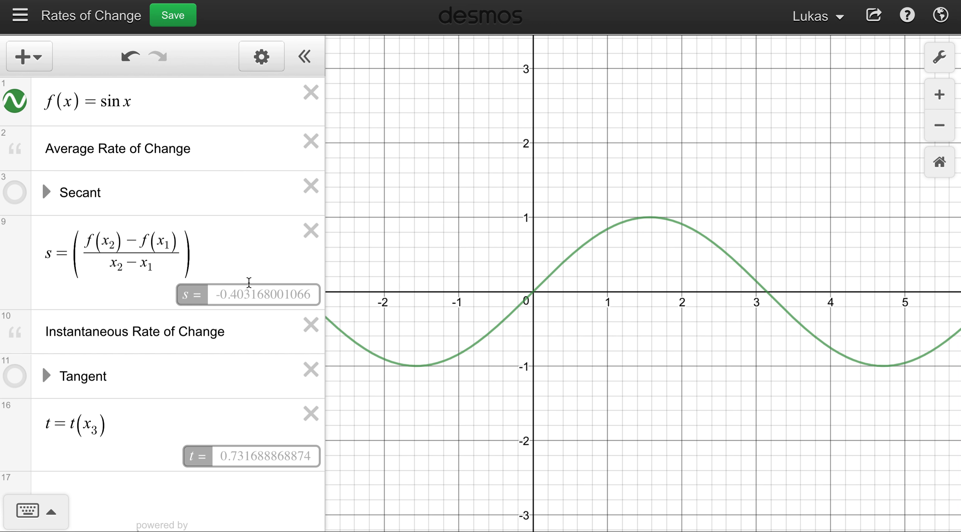
{"action": "left_click", "coordinate": [15, 376]}
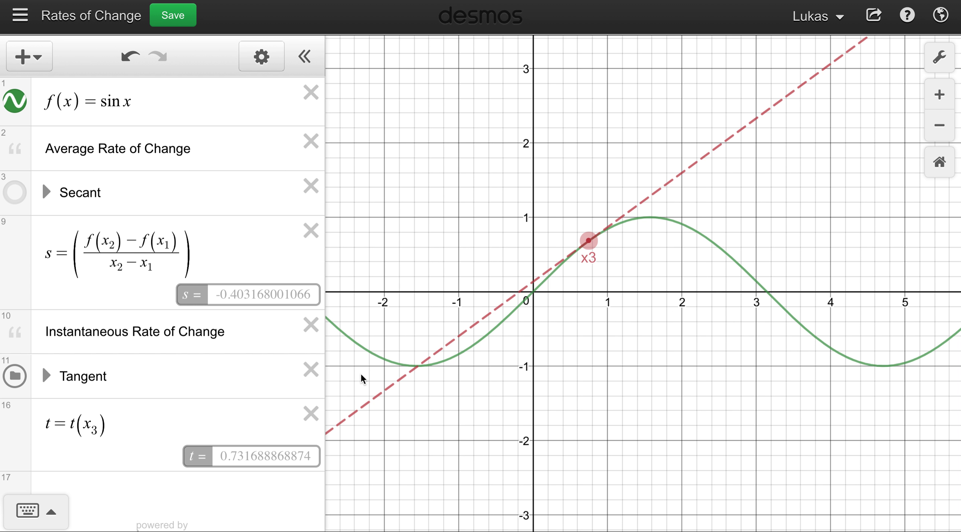
Step: Examine at increasing magnification how the tangent compares with the sine curve around x3, with the tangent both shown and hidden
{"action": "left_click", "coordinate": [588, 241]}
{"action": "left_click", "coordinate": [589, 241]}
{"action": "scroll", "coordinate": [601, 238], "scroll_direction": "up", "scroll_amount": 5}
{"action": "scroll", "coordinate": [592, 240], "scroll_direction": "up", "scroll_amount": 8}
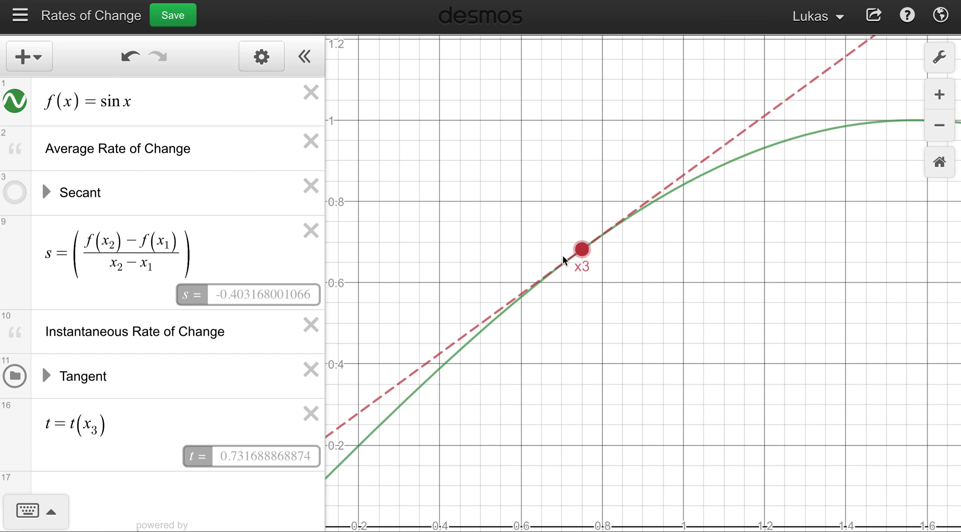
{"action": "scroll", "coordinate": [590, 242], "scroll_direction": "up", "scroll_amount": 10}
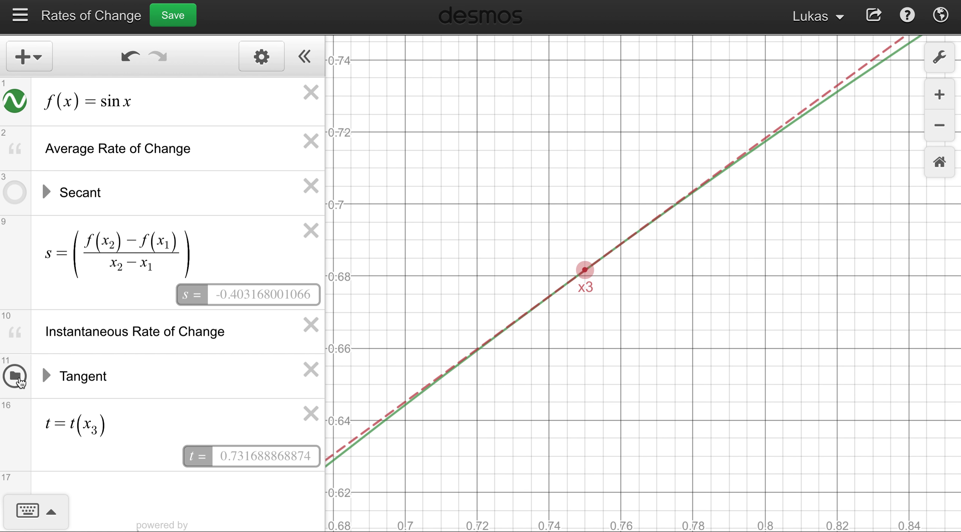
{"action": "left_click", "coordinate": [19, 380]}
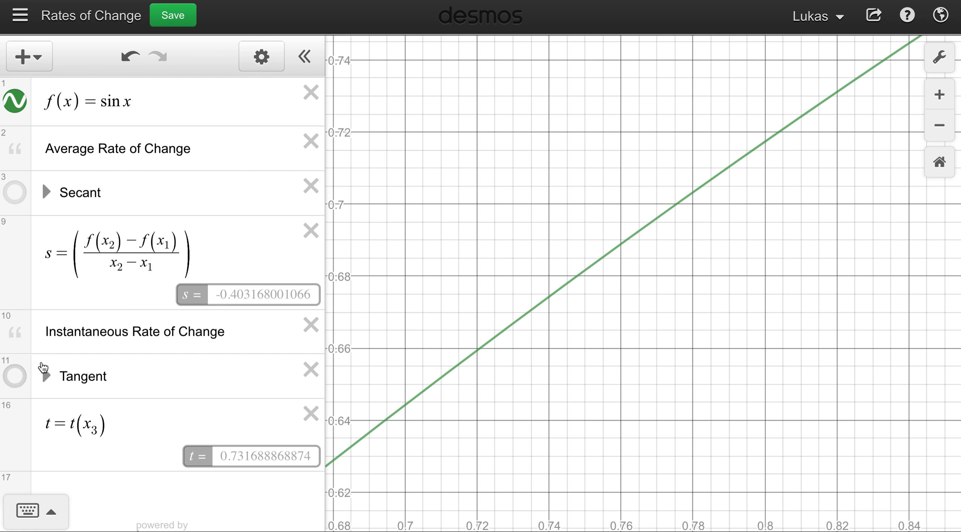
{"action": "scroll", "coordinate": [616, 240], "scroll_direction": "up", "scroll_amount": 3}
{"action": "scroll", "coordinate": [614, 234], "scroll_direction": "up", "scroll_amount": 3}
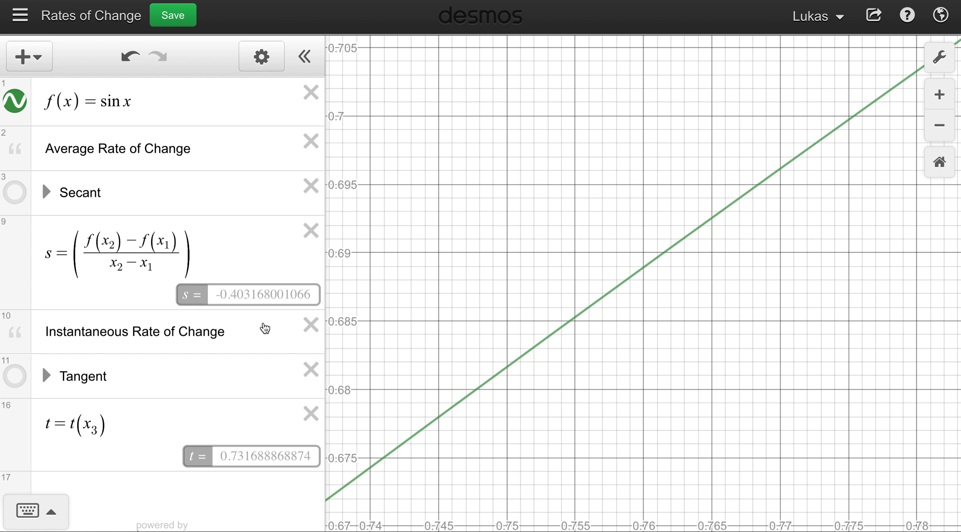
{"action": "left_click", "coordinate": [14, 376]}
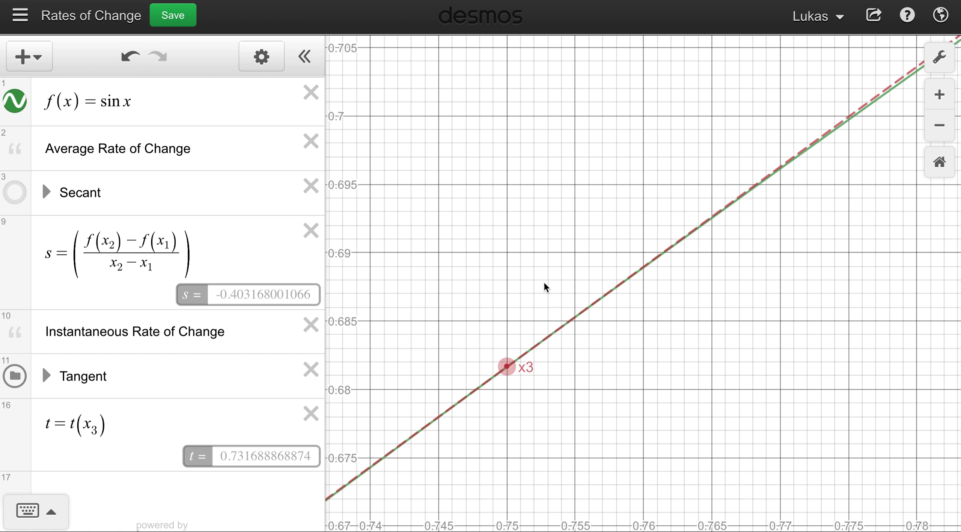
{"action": "scroll", "coordinate": [546, 318], "scroll_direction": "down", "scroll_amount": 5}
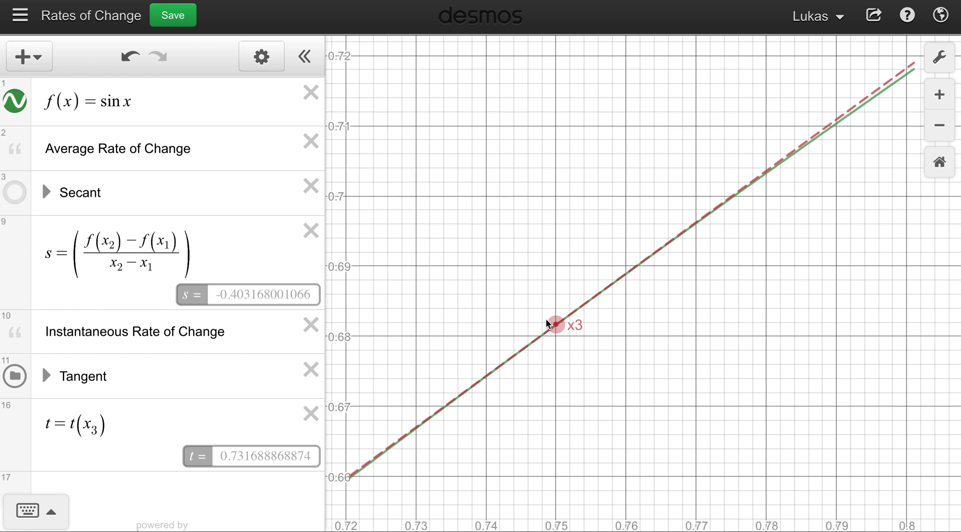
{"action": "scroll", "coordinate": [547, 319], "scroll_direction": "down", "scroll_amount": 5}
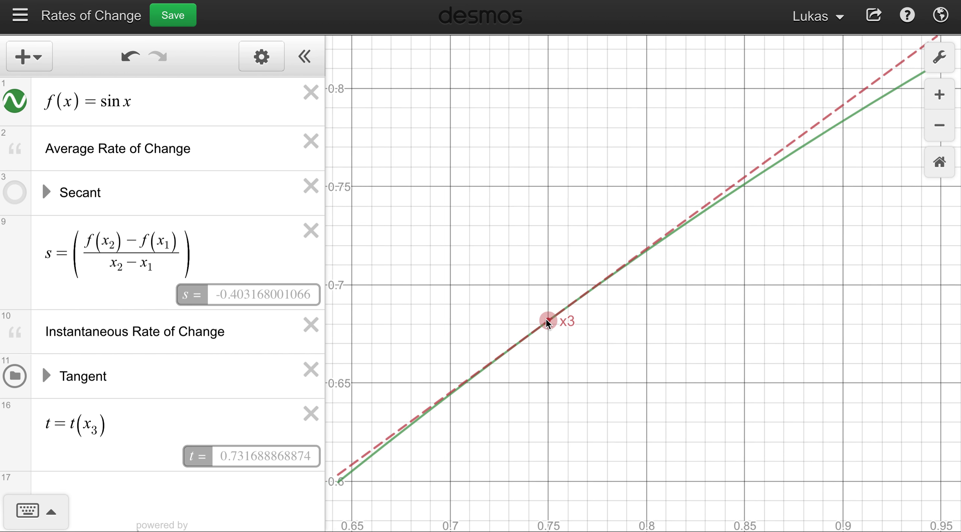
{"action": "scroll", "coordinate": [546, 319], "scroll_direction": "down", "scroll_amount": 8}
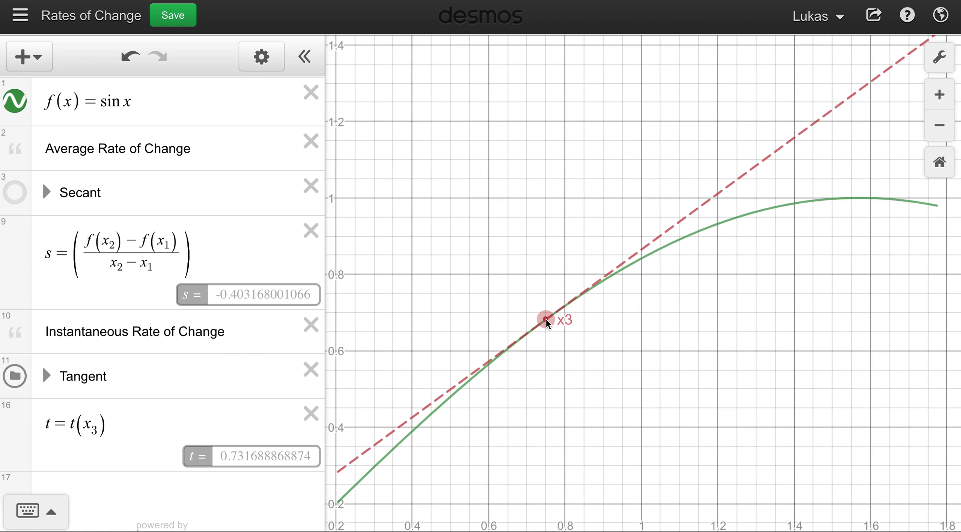
{"action": "left_click_drag", "start_coordinate": [527, 439], "coordinate": [596, 367]}
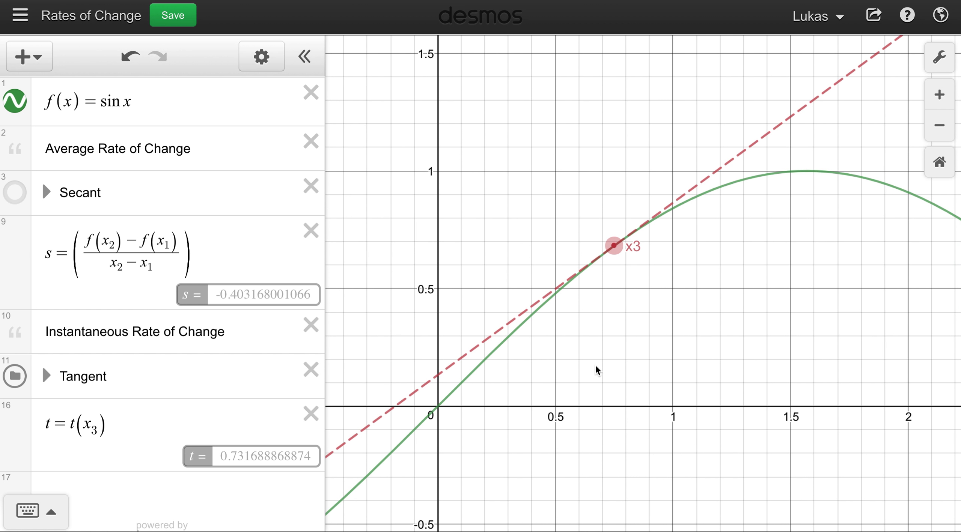
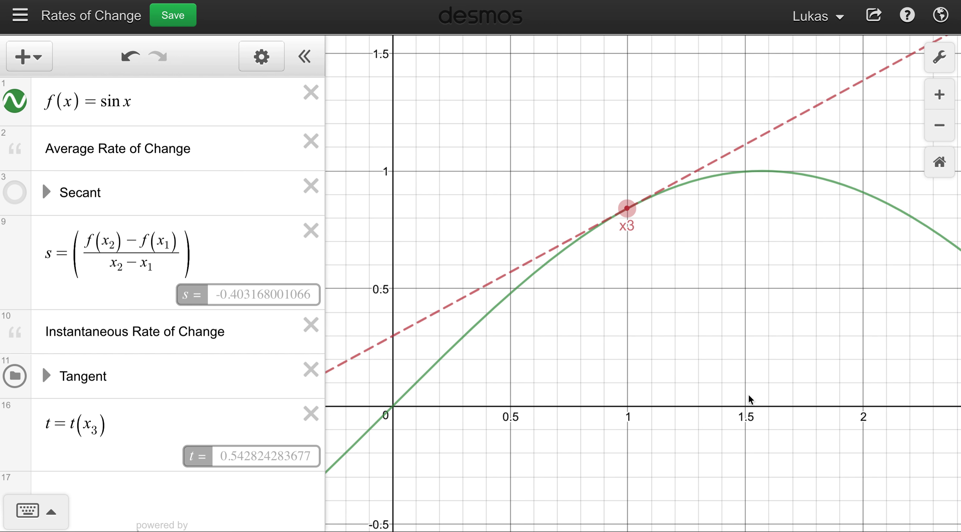
Step: Move the tangent point x3 along the sine curve to the crest near 1.6 and on to about 3
{"action": "scroll", "coordinate": [629, 349], "scroll_direction": "down", "scroll_amount": 5}
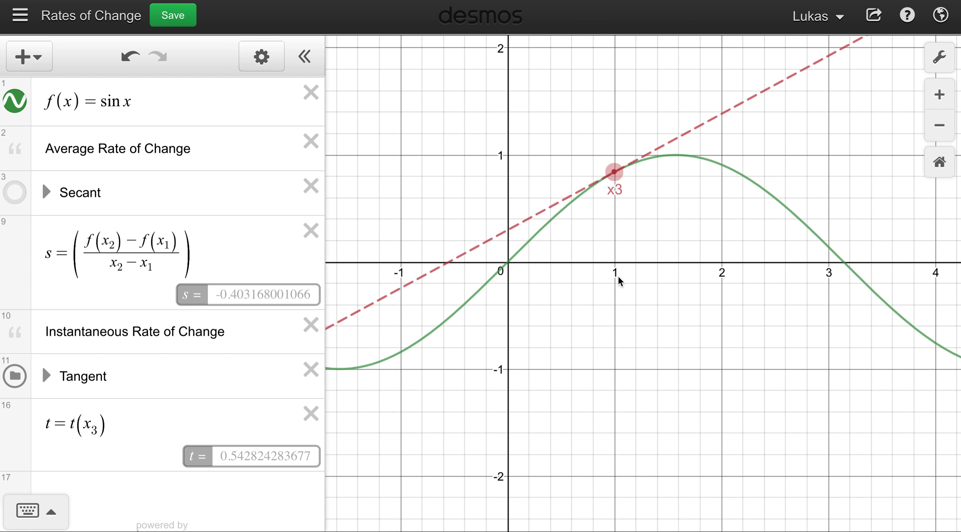
{"action": "left_click_drag", "start_coordinate": [614, 172], "coordinate": [675, 158]}
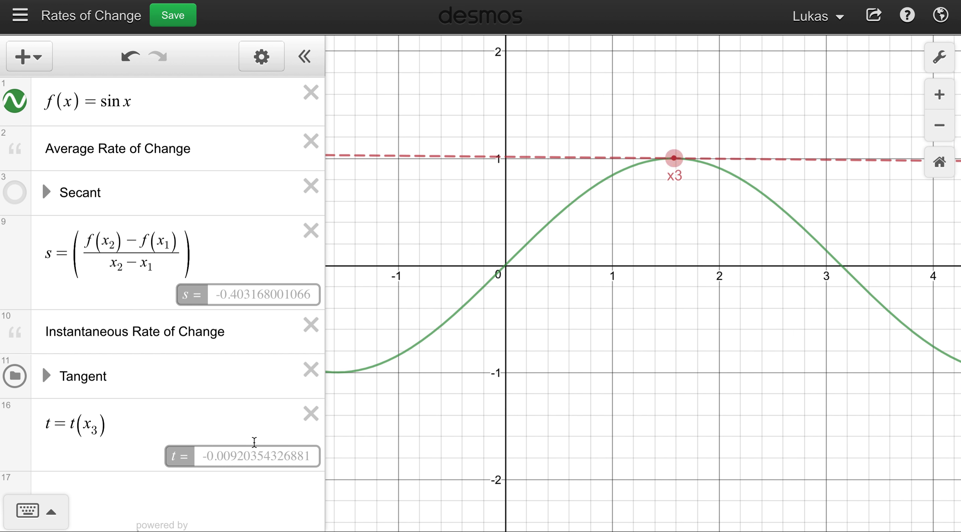
{"action": "left_click_drag", "start_coordinate": [674, 158], "coordinate": [829, 249]}
{"action": "left_click_drag", "start_coordinate": [747, 308], "coordinate": [477, 326]}
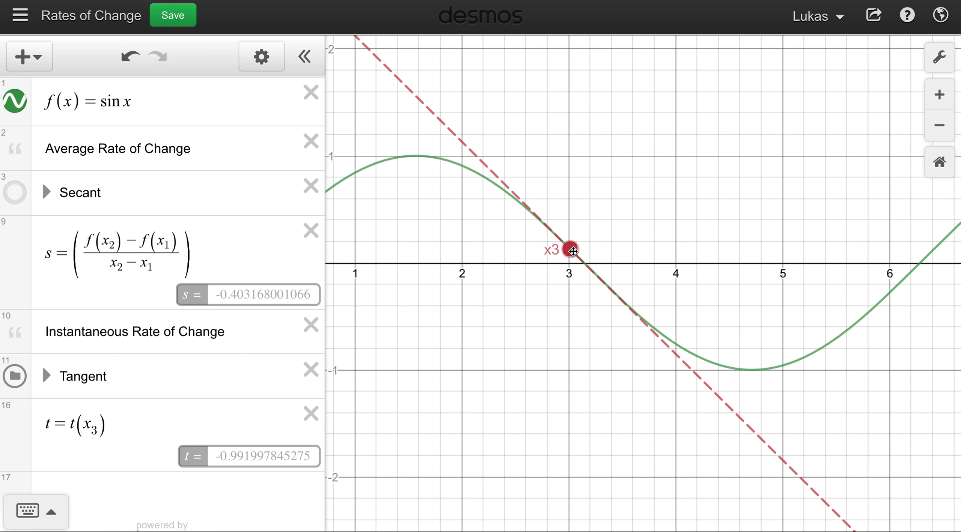
Step: Bring the tangent point x3 back over the sine crest near 1.6 to about 0.6 on the rising part
{"action": "left_click_drag", "start_coordinate": [572, 251], "coordinate": [592, 212]}
{"action": "left_click", "coordinate": [585, 147]}
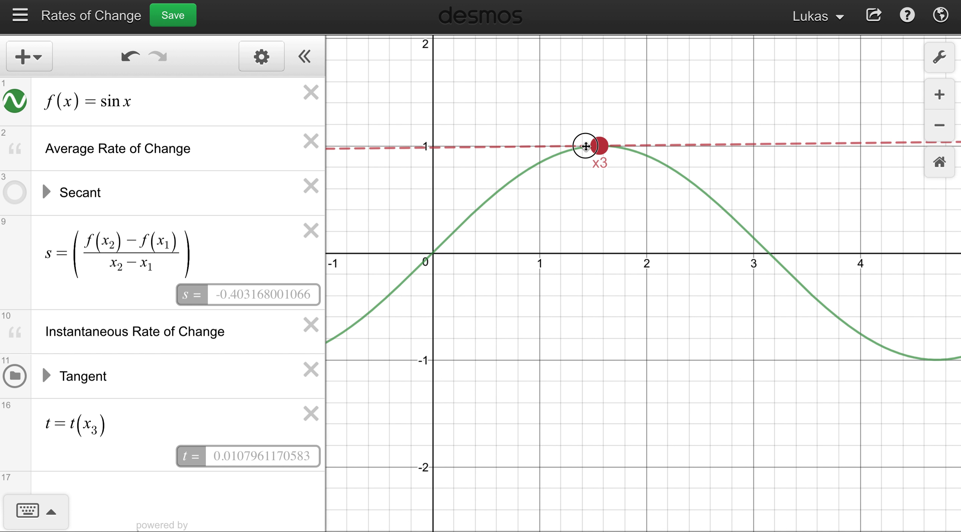
{"action": "left_click_drag", "start_coordinate": [586, 146], "coordinate": [495, 194]}
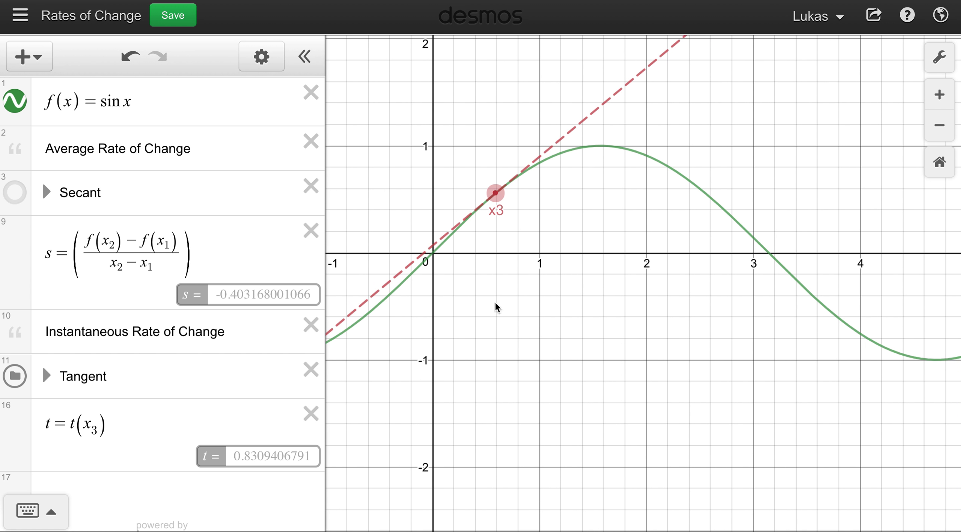
Step: Change the function to f(x) = 2^x and fit the exponential curve and its tangent in the graph up to y values beyond 10
{"action": "left_click_drag", "start_coordinate": [117, 104], "coordinate": [99, 102]}
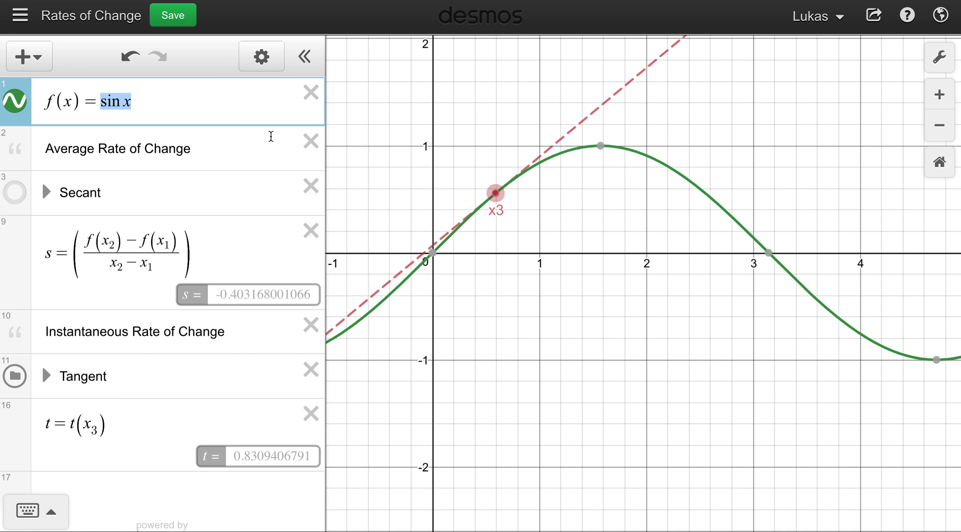
{"action": "type", "text": "2^x"}
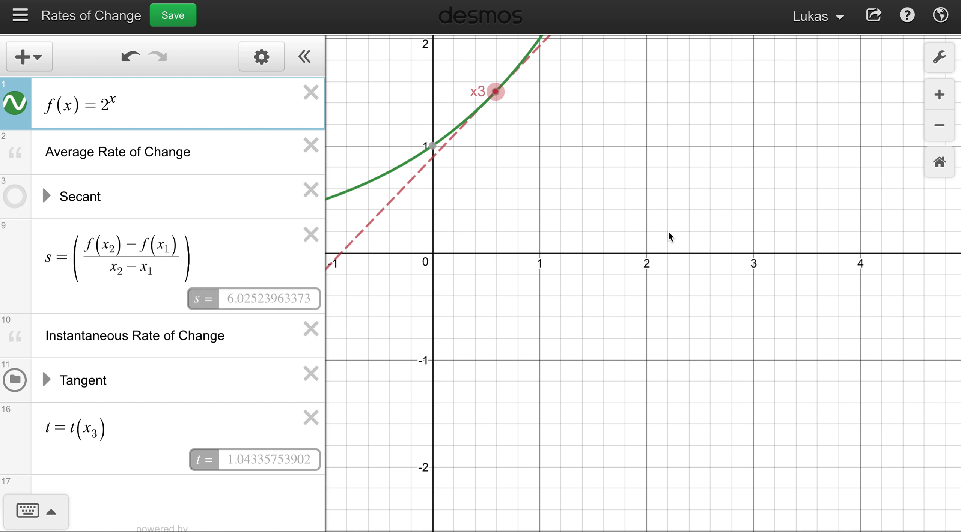
{"action": "left_click", "coordinate": [622, 260]}
{"action": "scroll", "coordinate": [629, 289], "scroll_direction": "down", "scroll_amount": 5}
{"action": "left_click_drag", "start_coordinate": [659, 322], "coordinate": [737, 396]}
{"action": "scroll", "coordinate": [722, 389], "scroll_direction": "down", "scroll_amount": 3}
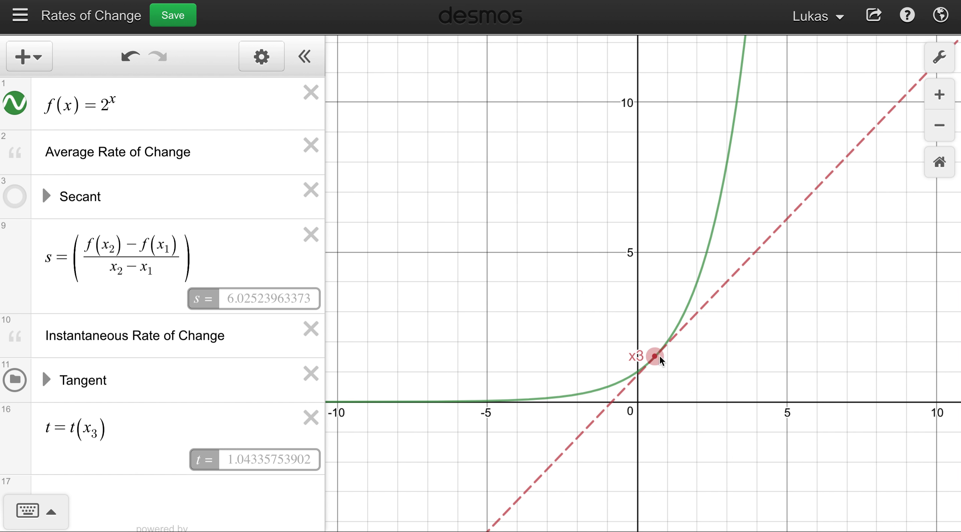
Step: Move the tangent point x3 up the exponential curve to x = 2 and show the secant alongside the tangent
{"action": "left_click_drag", "start_coordinate": [652, 356], "coordinate": [699, 304]}
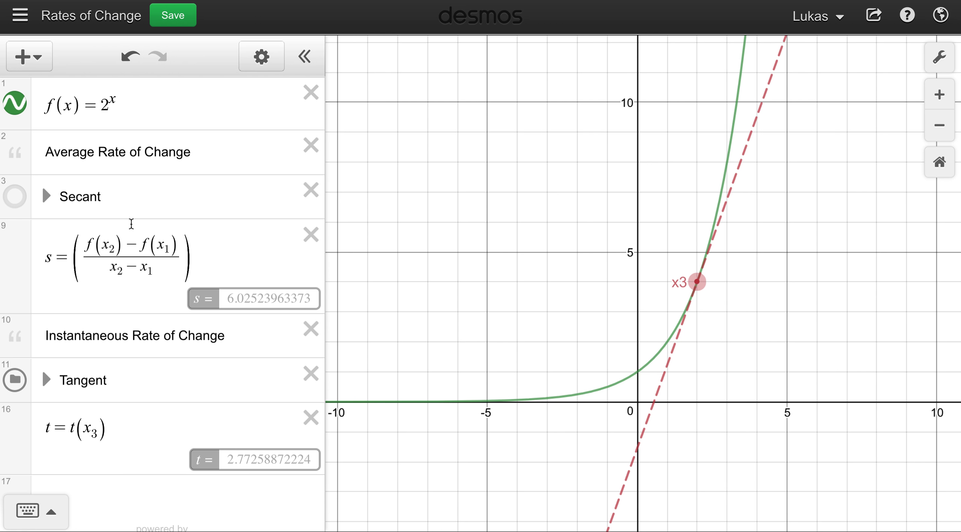
{"action": "left_click", "coordinate": [6, 197]}
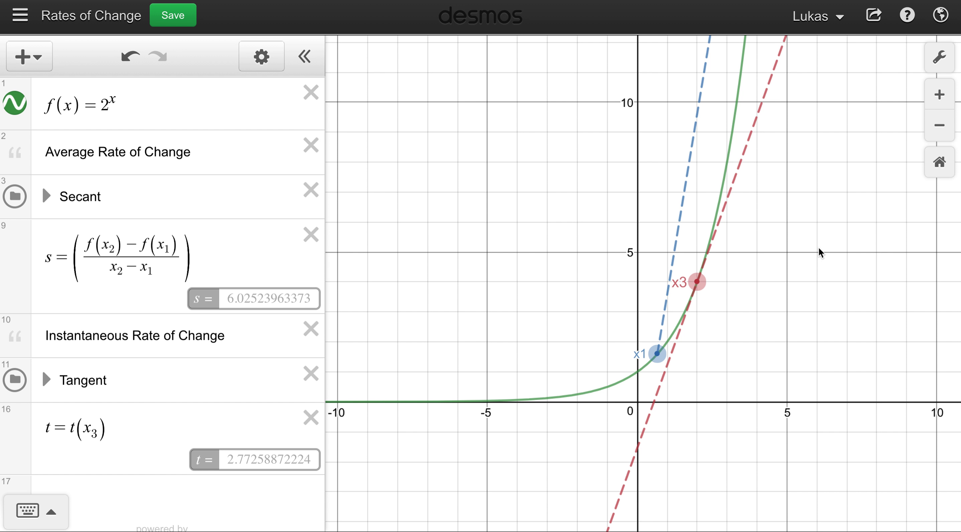
Step: Move the secant point x2 down the exponential curve to about 2.8 and x1 out to about -5 on the flat part
{"action": "scroll", "coordinate": [791, 303], "scroll_direction": "down", "scroll_amount": 5}
{"action": "left_click_drag", "start_coordinate": [821, 294], "coordinate": [663, 442]}
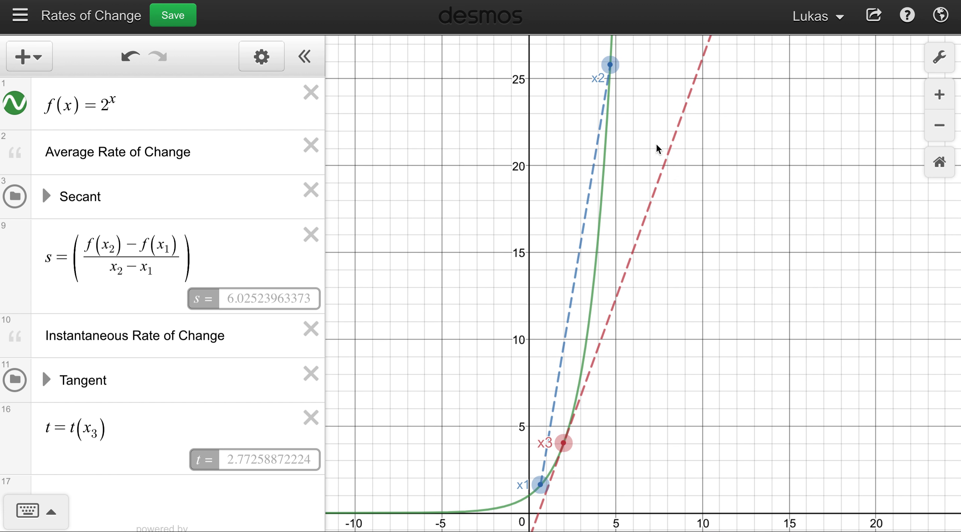
{"action": "left_click_drag", "start_coordinate": [610, 65], "coordinate": [576, 400]}
{"action": "left_click_drag", "start_coordinate": [624, 425], "coordinate": [734, 345]}
{"action": "scroll", "coordinate": [689, 379], "scroll_direction": "up", "scroll_amount": 5}
{"action": "left_click_drag", "start_coordinate": [602, 348], "coordinate": [423, 397]}
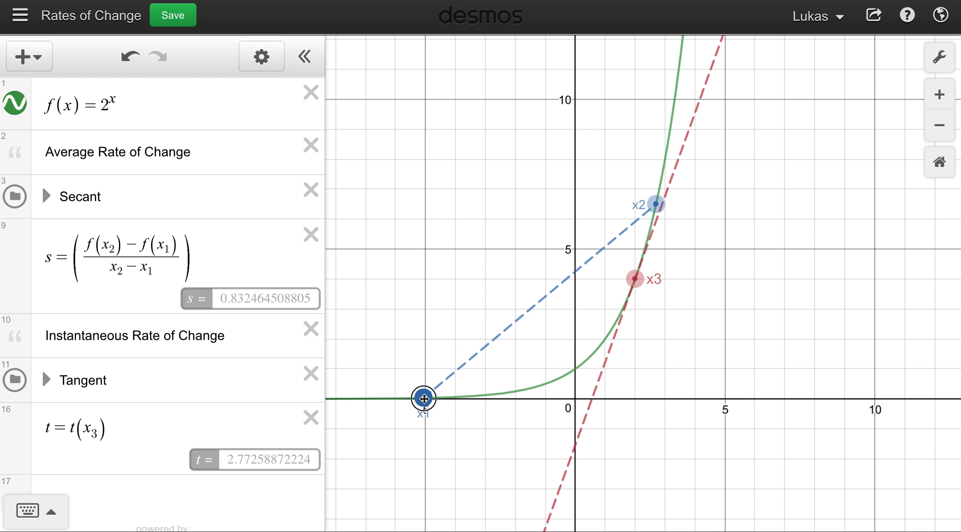
{"action": "mouse_move", "coordinate": [651, 221]}
{"action": "left_mouse_down"}
{"action": "mouse_move", "coordinate": [599, 340]}
{"action": "mouse_move", "coordinate": [660, 204]}
{"action": "left_mouse_up"}
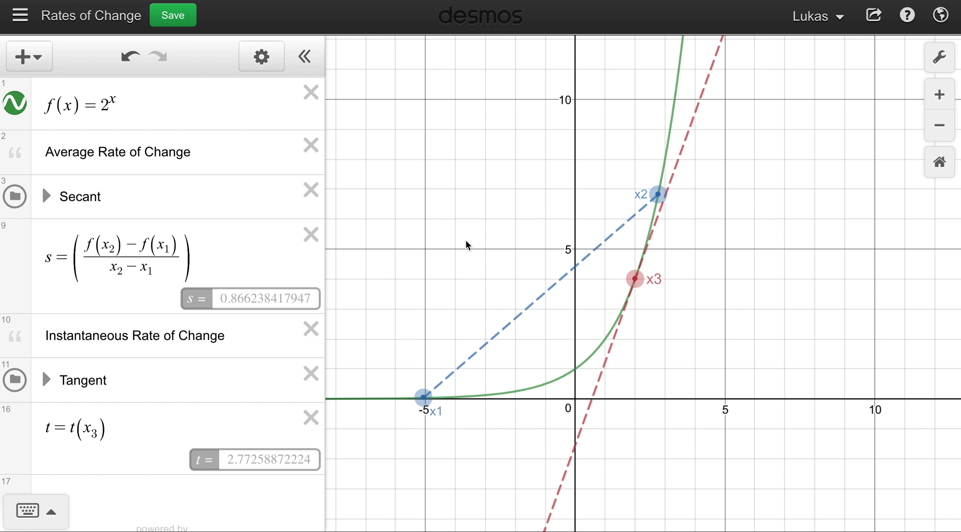
Step: Move the tangent point x3 back down the exponential curve to about 1.6 and select the t = t(x3) expression
{"action": "left_click_drag", "start_coordinate": [635, 279], "coordinate": [626, 316]}
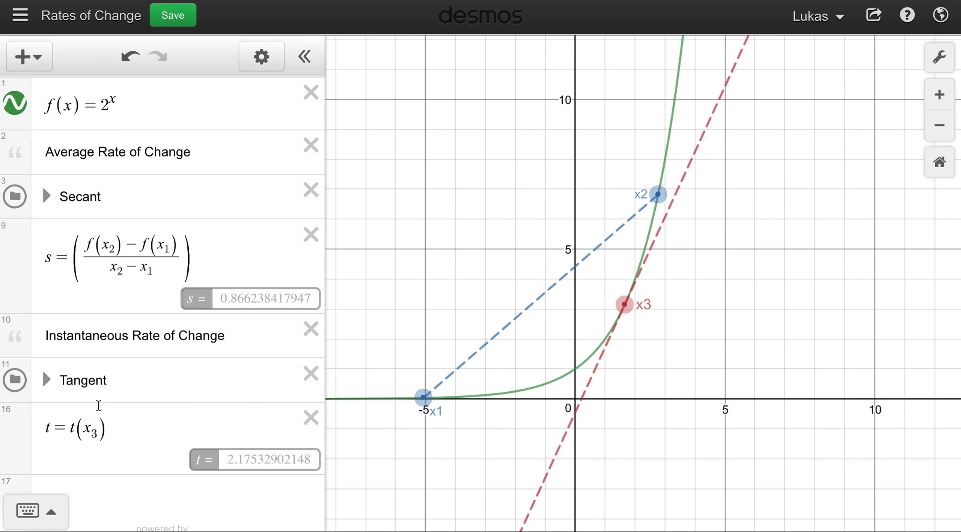
{"action": "left_click_drag", "start_coordinate": [107, 429], "coordinate": [128, 411]}
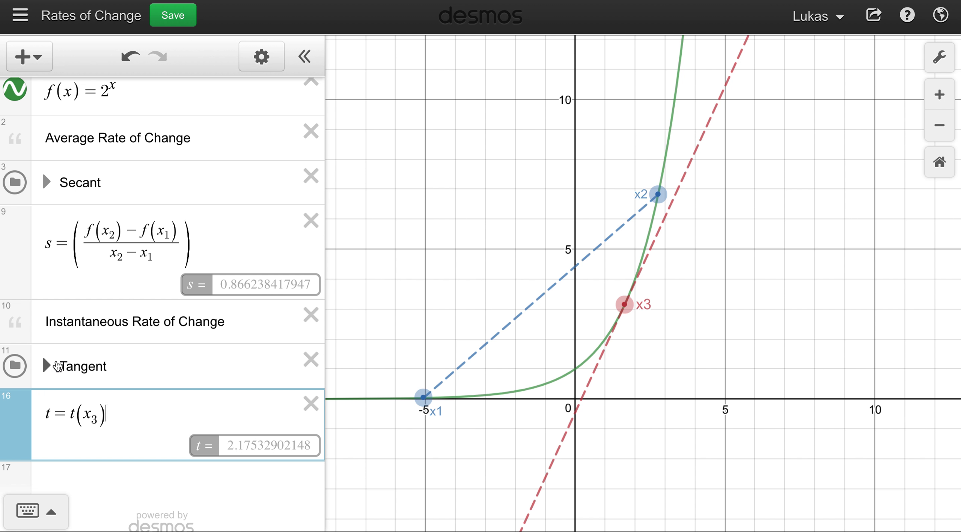